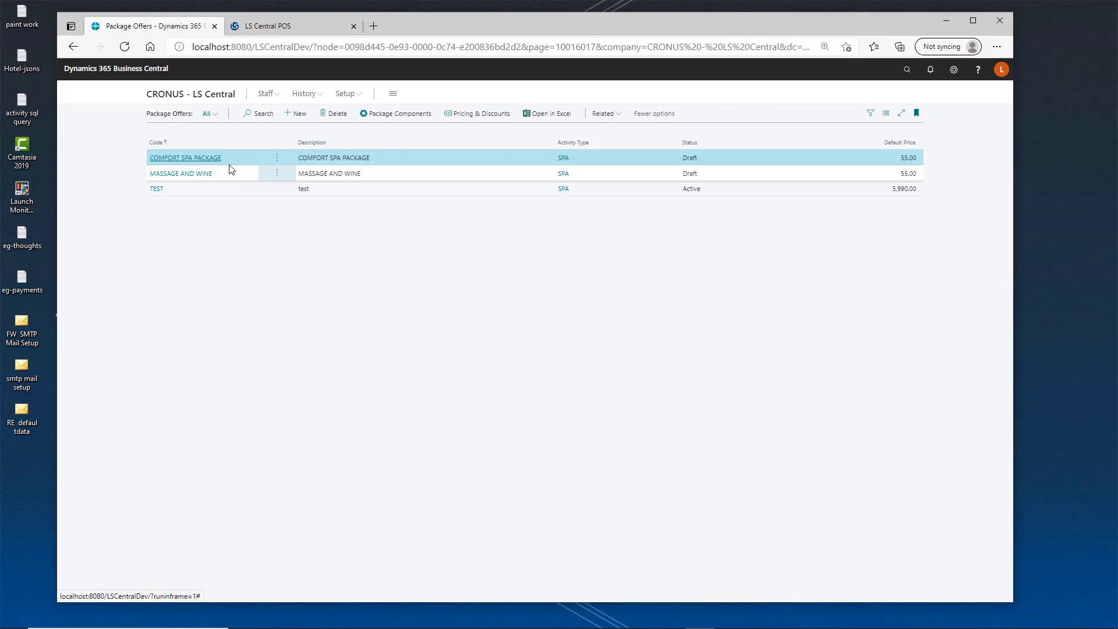
Open the COMFORT SPA PACKAGE offer and switch it to edit mode.
click(192, 159)
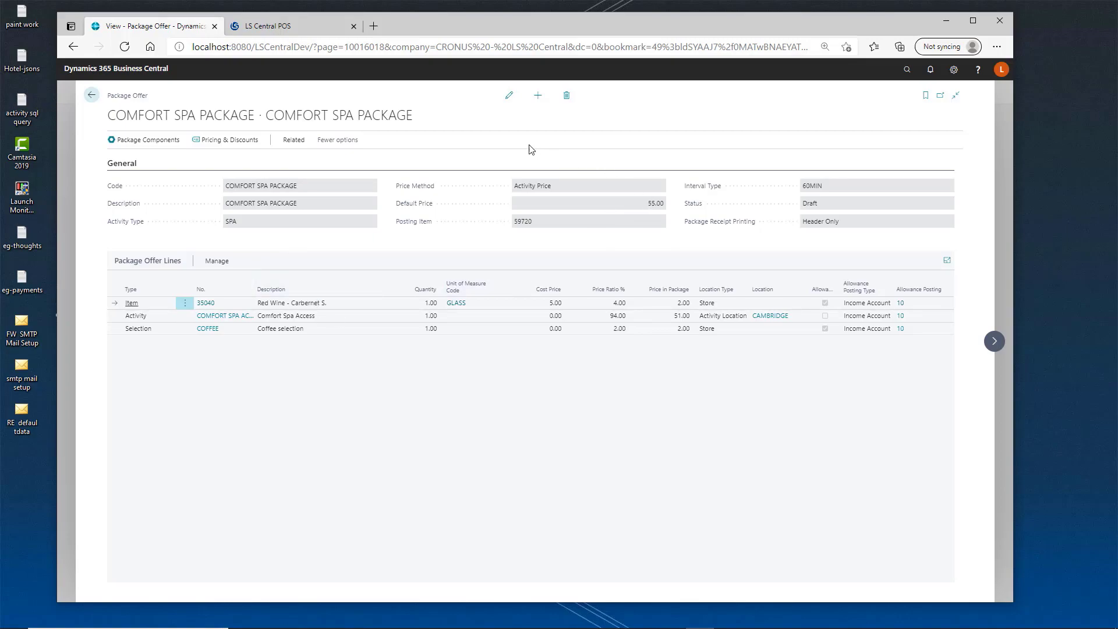
click(509, 97)
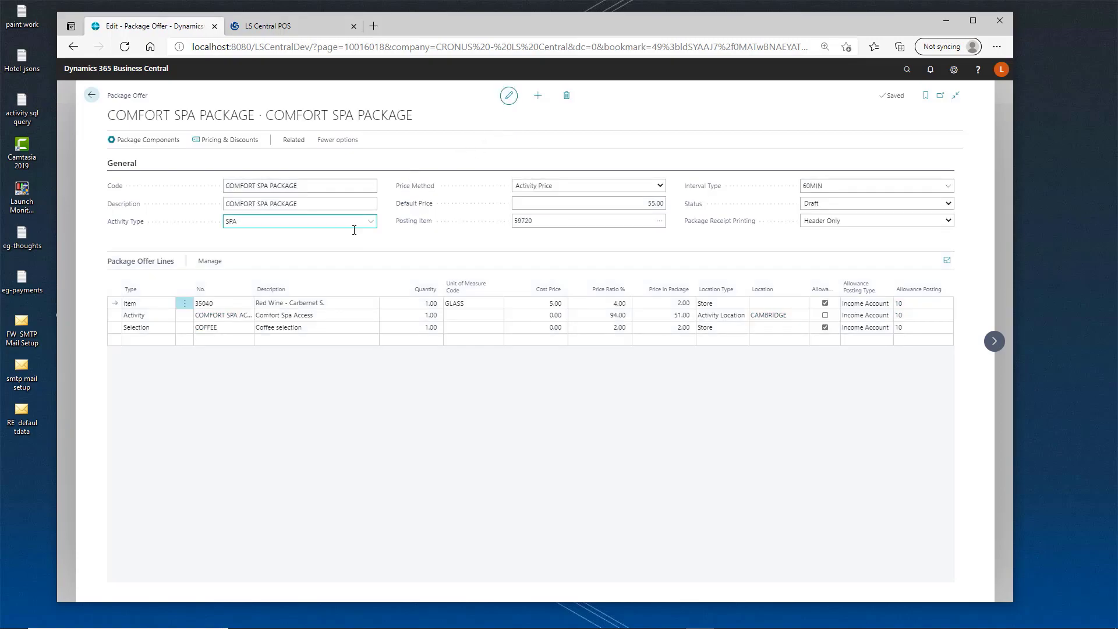
Review the offer's general fields: code, description, activity type, price method, interval type, status, posting item and default price.
drag(301, 186, 229, 191)
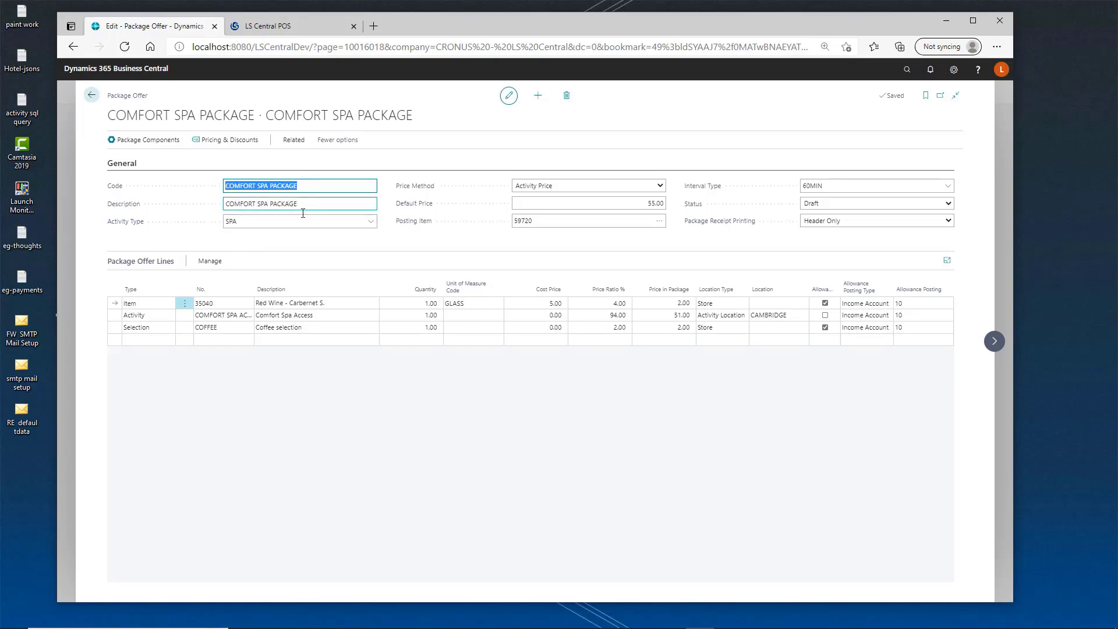
drag(300, 203, 229, 222)
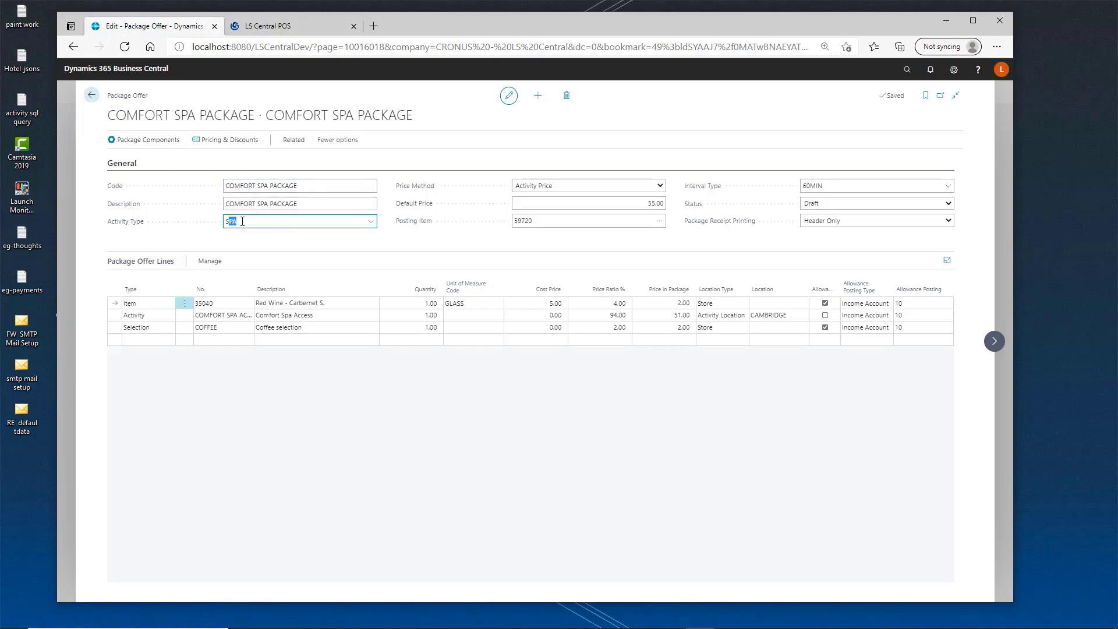
click(571, 186)
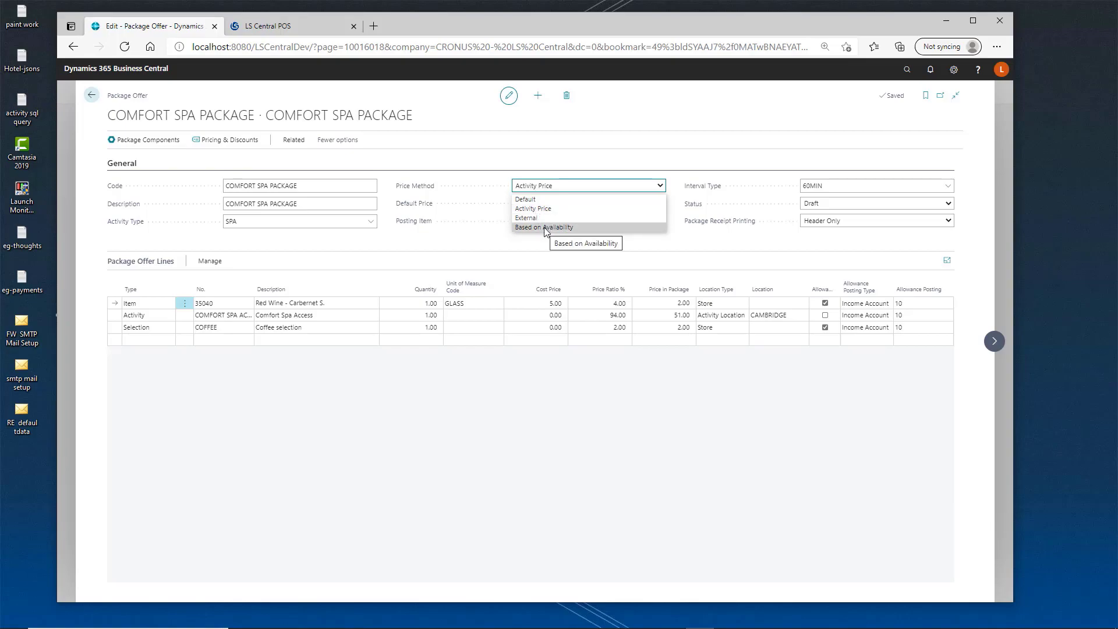
click(708, 175)
click(815, 186)
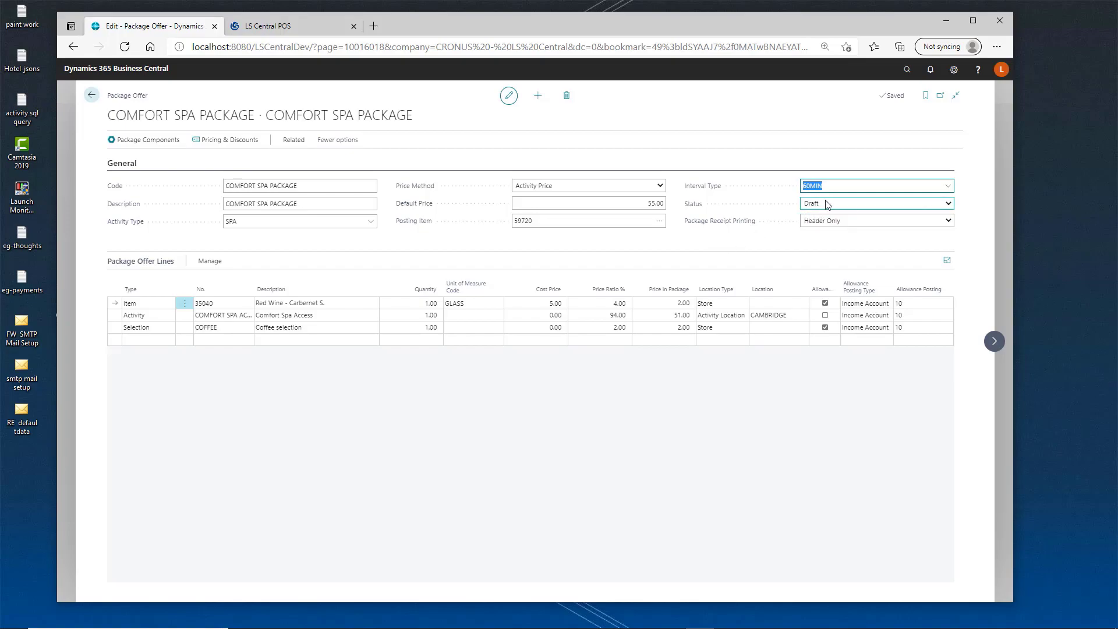
click(826, 204)
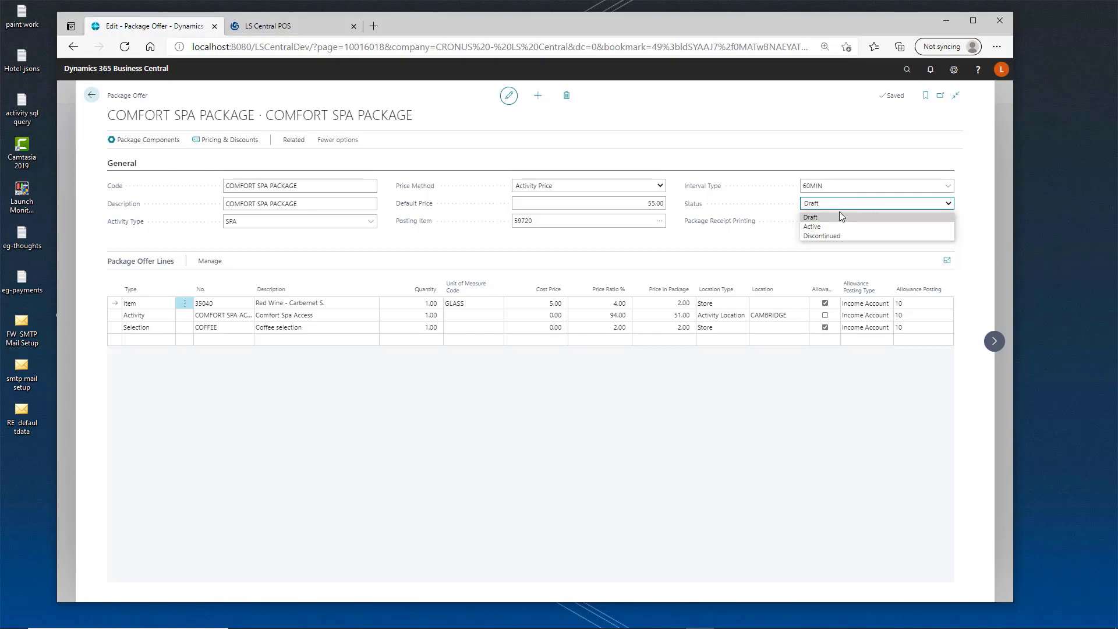
click(758, 201)
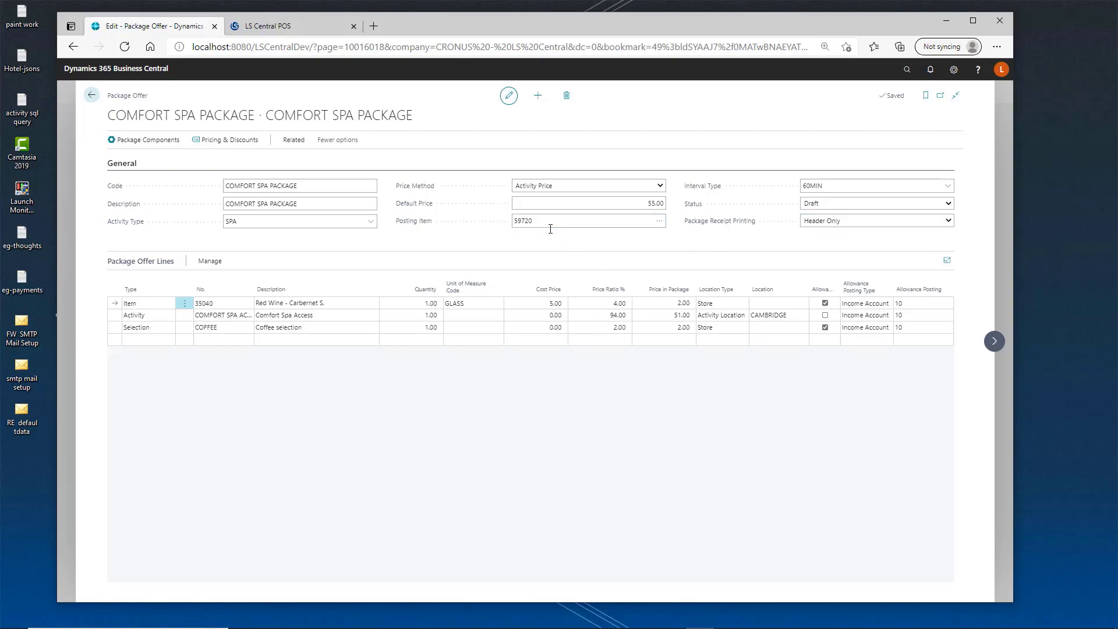
drag(551, 229, 508, 230)
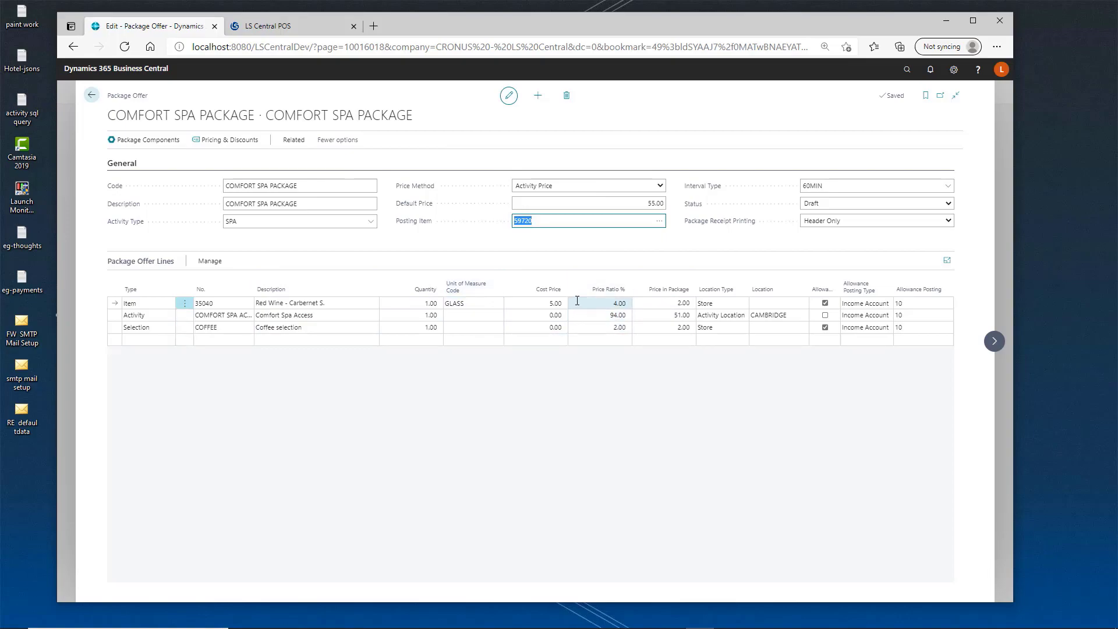
mouse_move(607, 290)
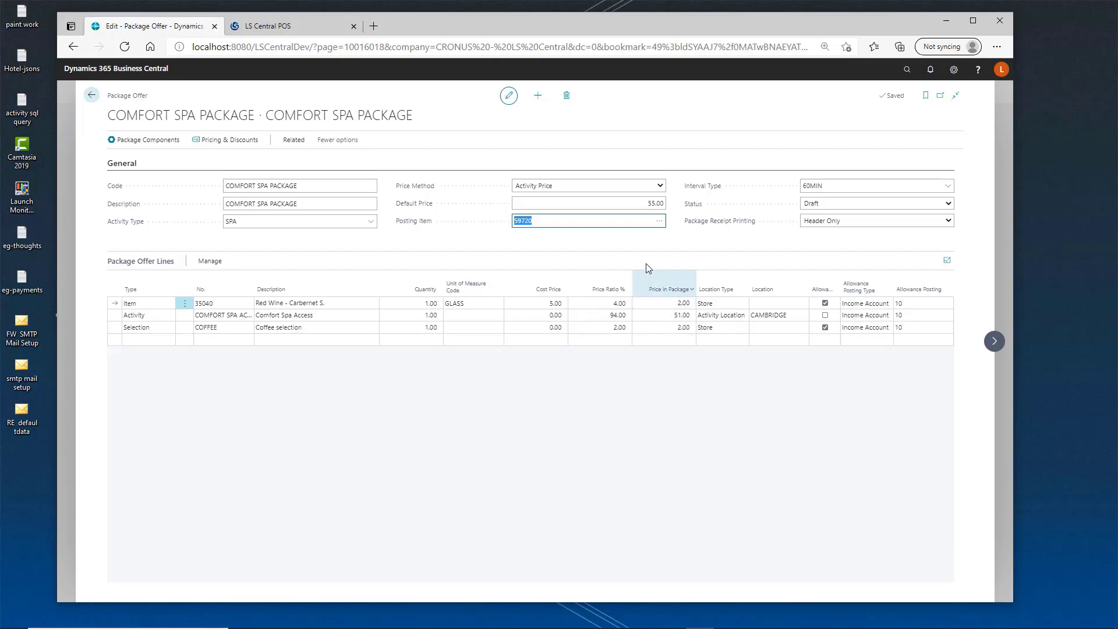
key(shift+Tab)
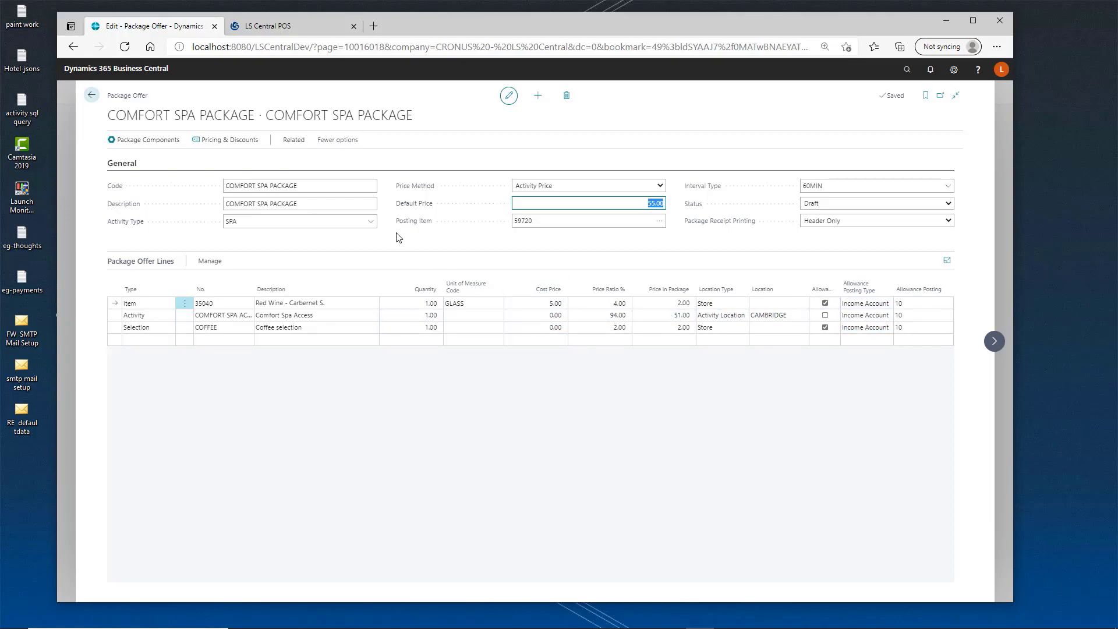
Set the package offer's status to Active and accept updating the product package components.
click(830, 204)
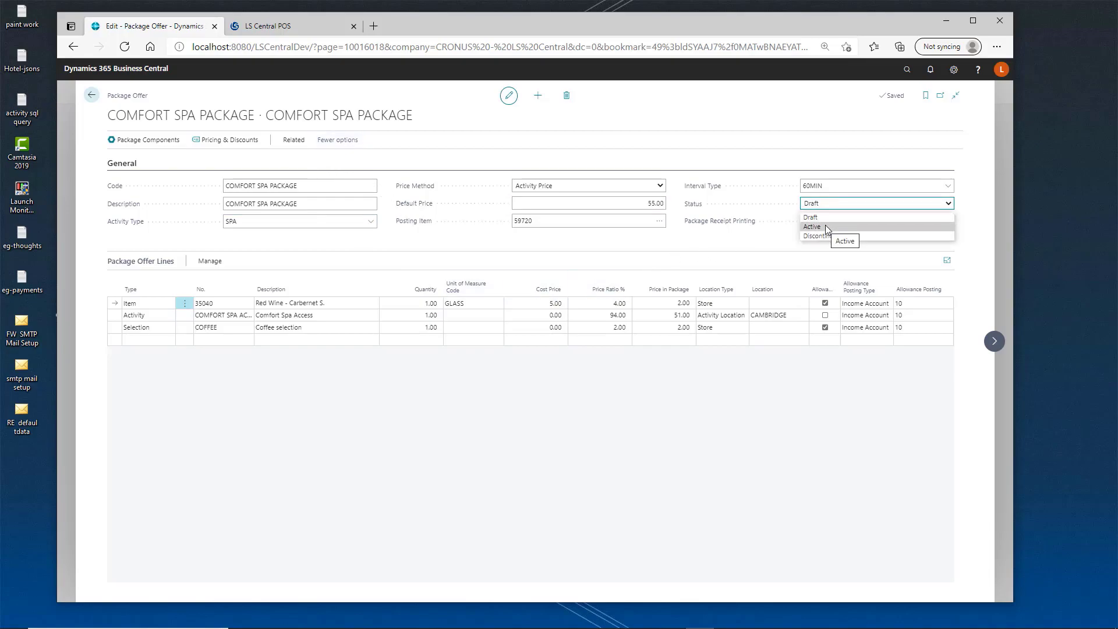
click(826, 227)
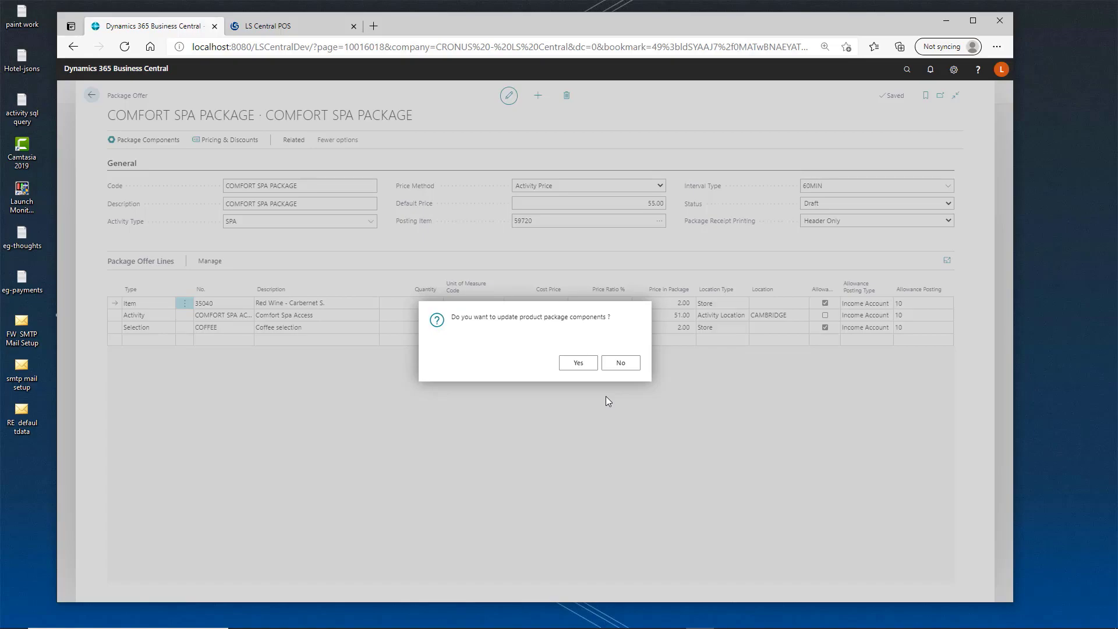
click(578, 362)
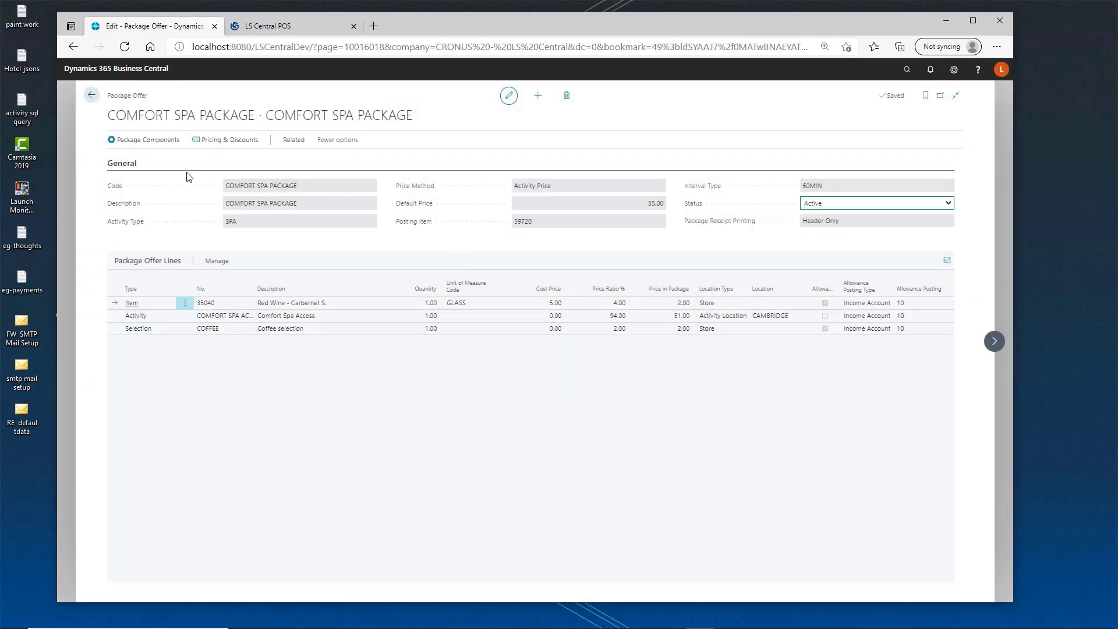
Inspect the package's activity product components list and close it.
click(166, 145)
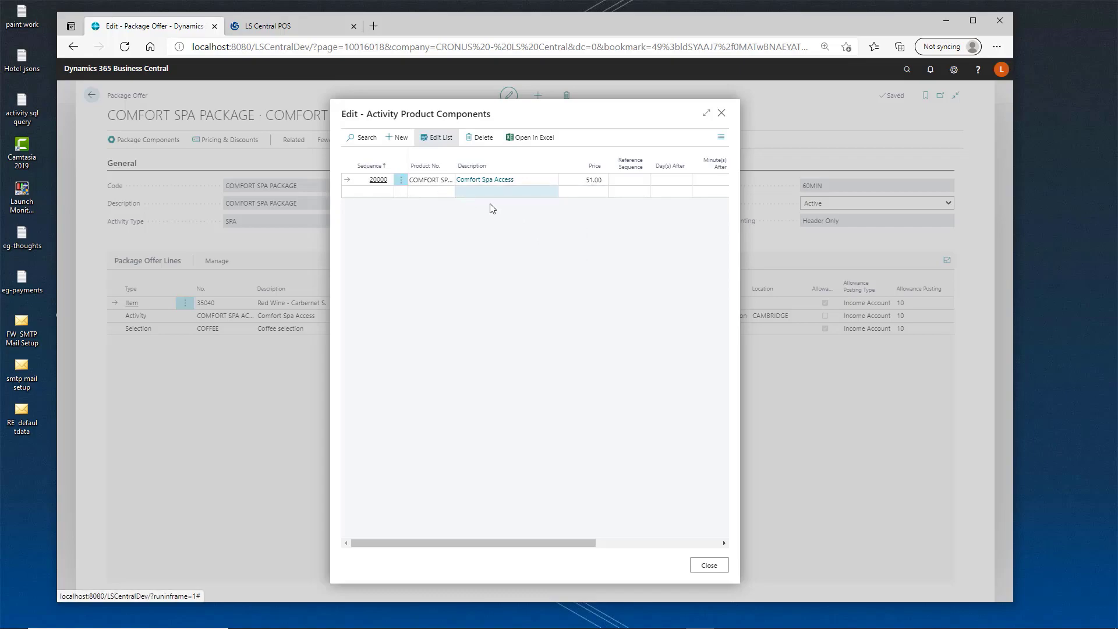
click(660, 188)
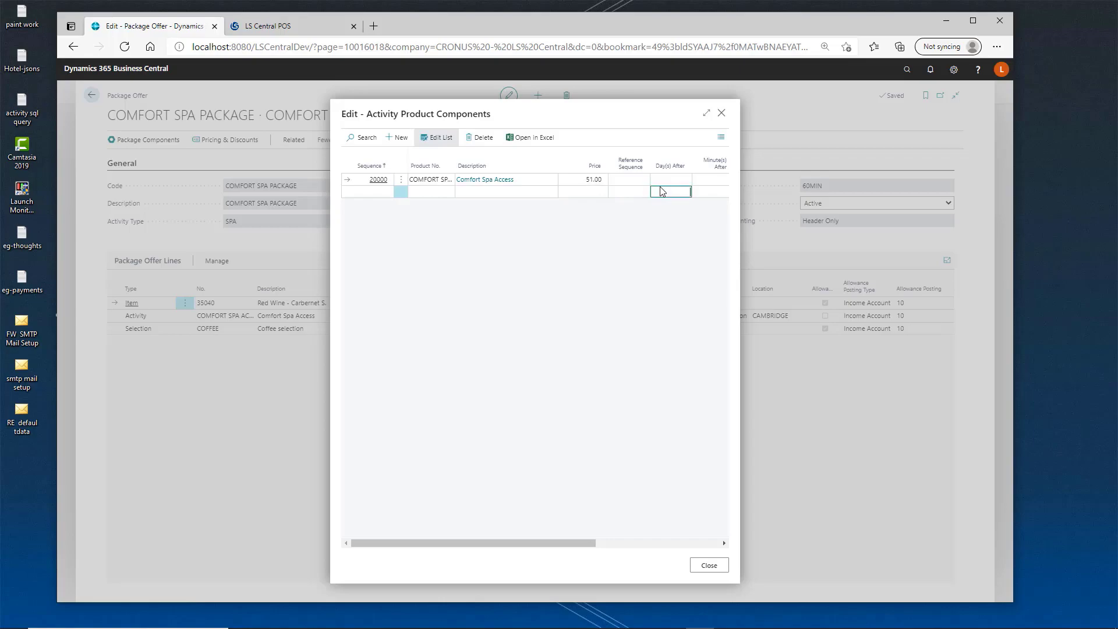
drag(546, 540, 646, 542)
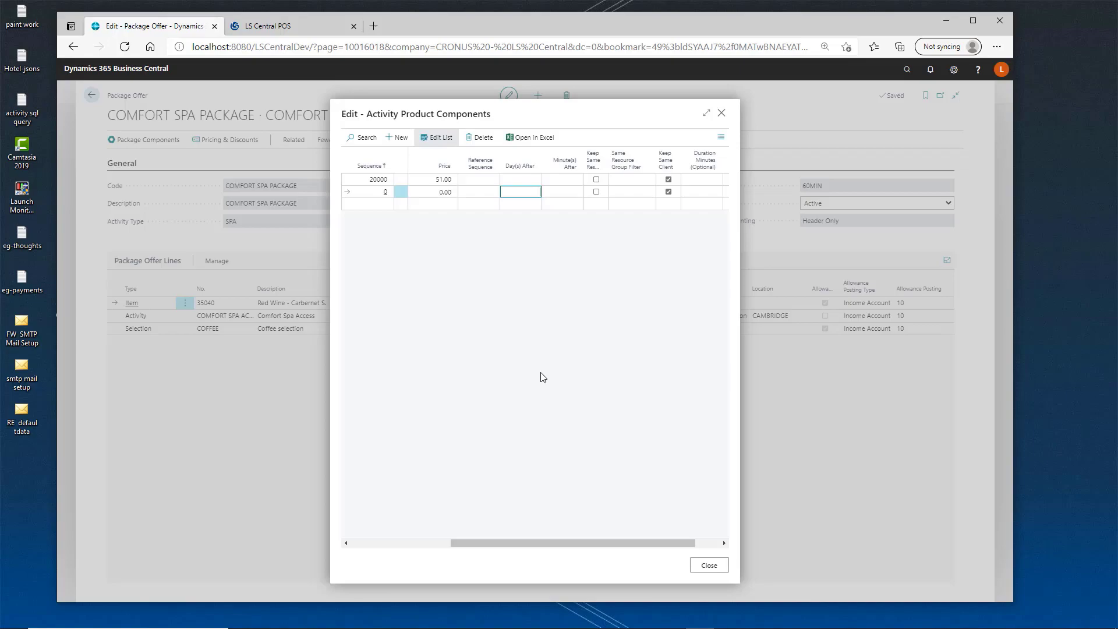
click(517, 183)
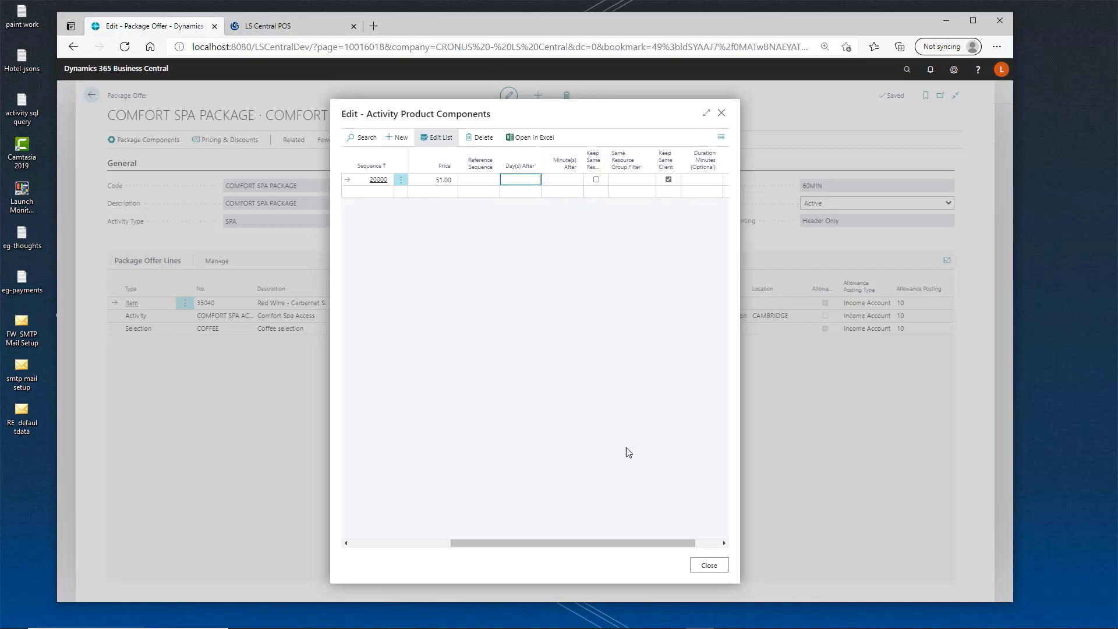
click(707, 565)
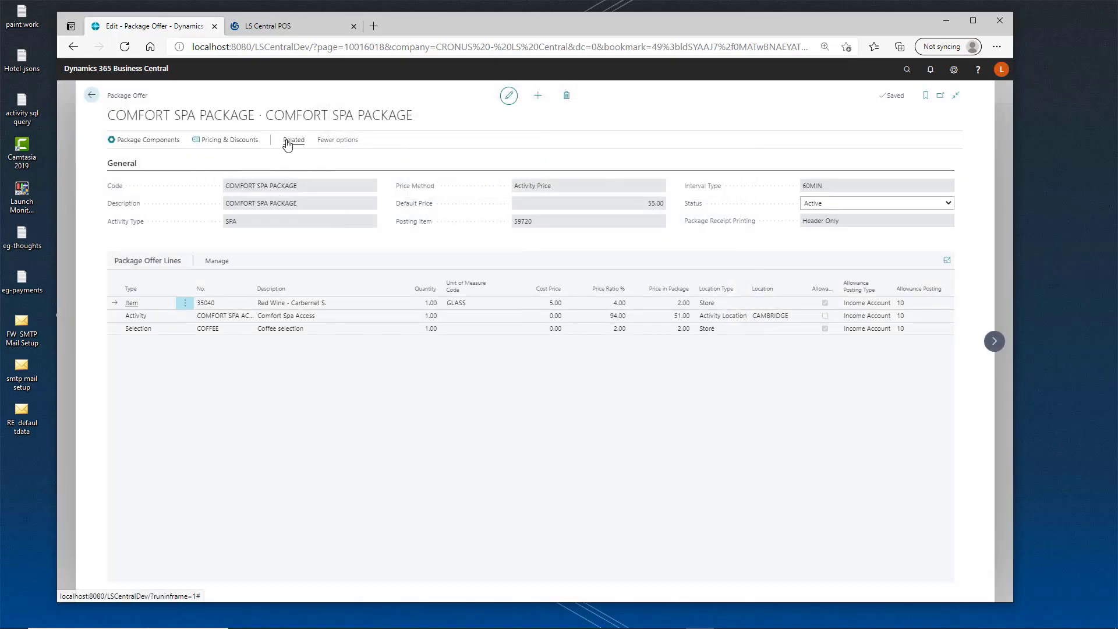
View the related activity product card for the package, then return to the package offers list.
click(293, 141)
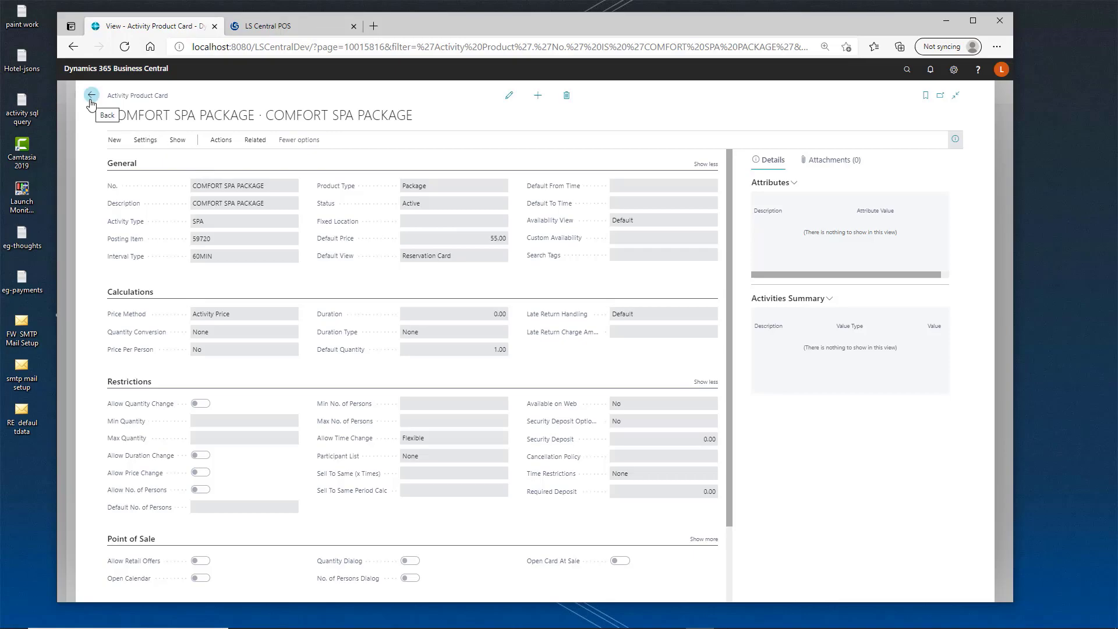
click(104, 114)
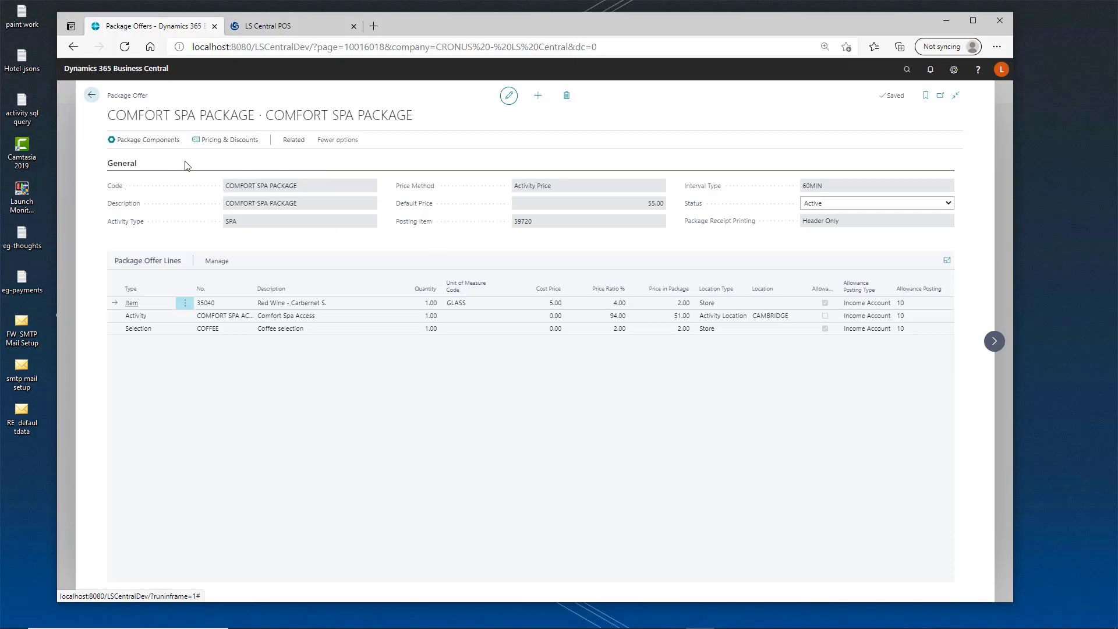
click(91, 100)
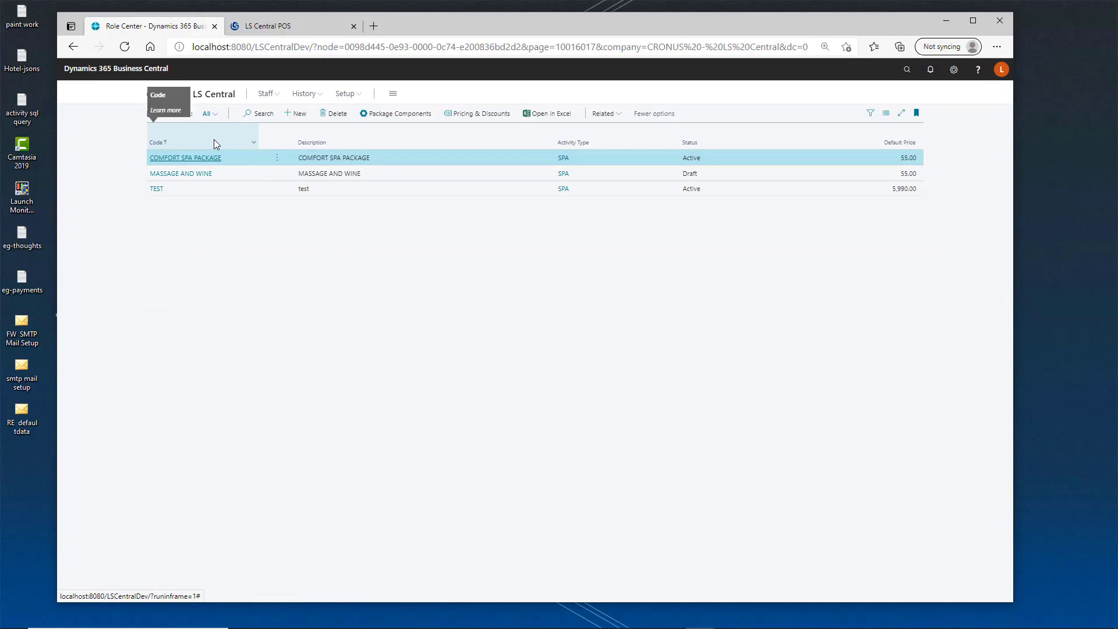
Open the LS Activity Setup record and review its number series fields, including package and allowance series.
click(346, 95)
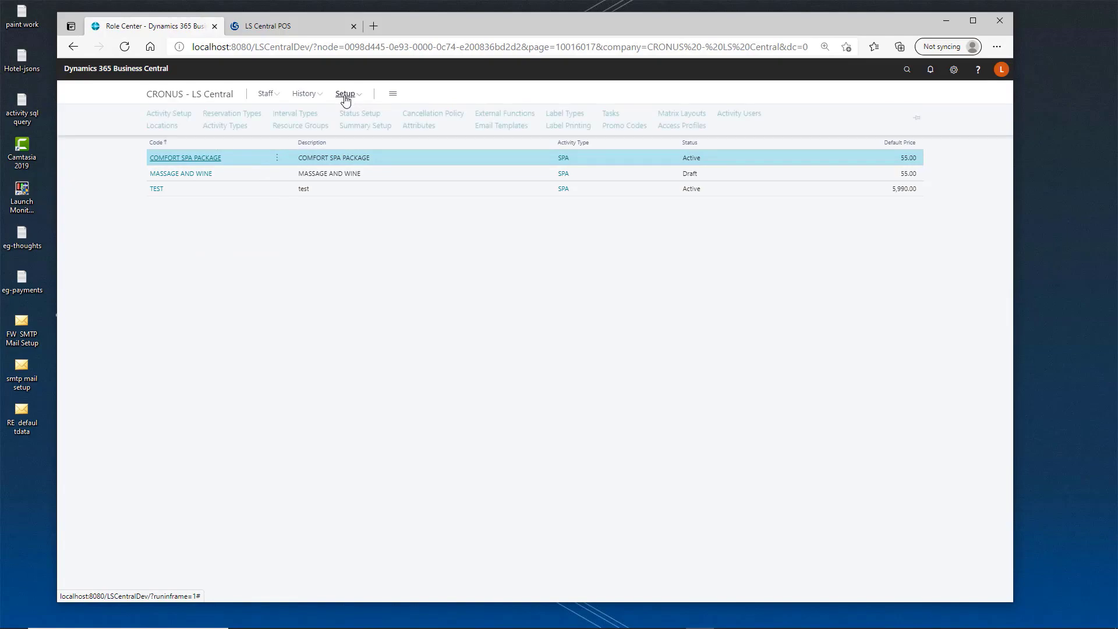
click(181, 114)
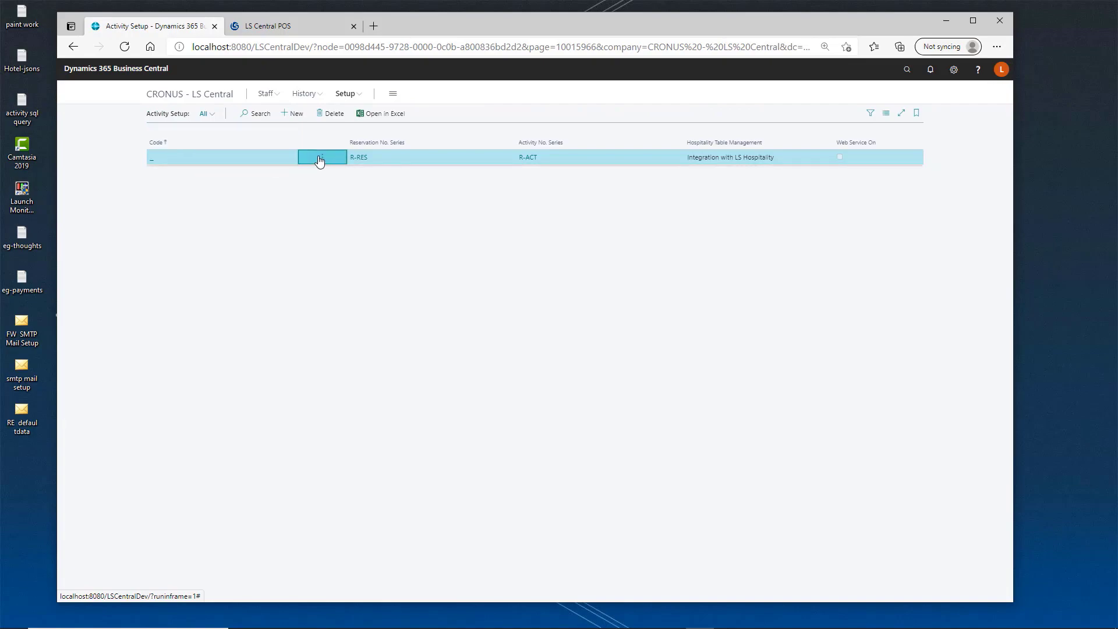
click(322, 159)
click(297, 194)
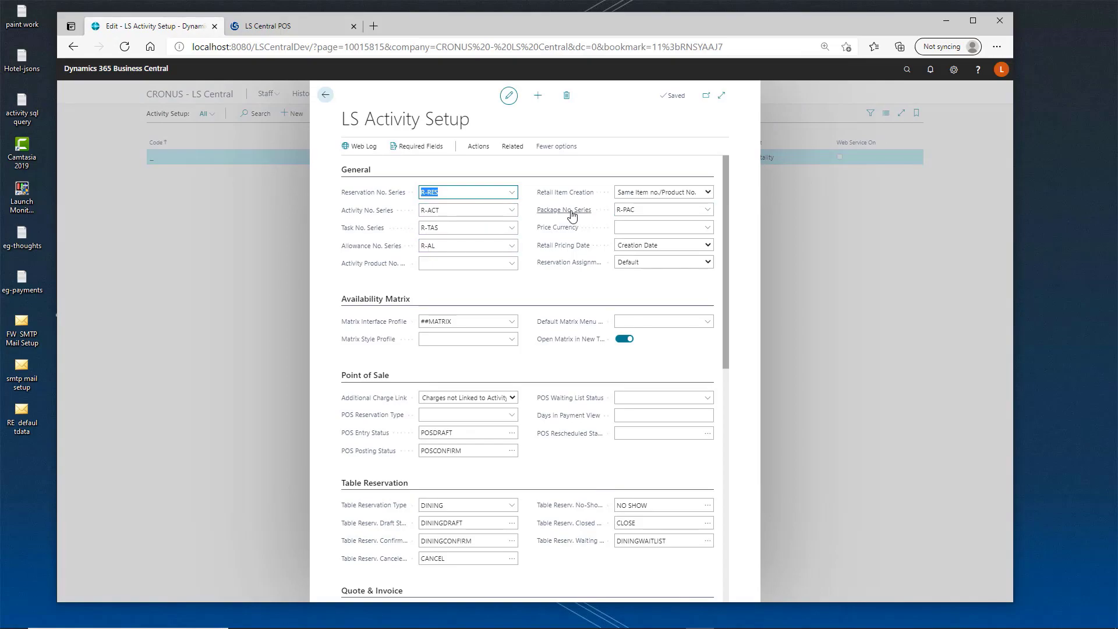
click(636, 208)
click(423, 249)
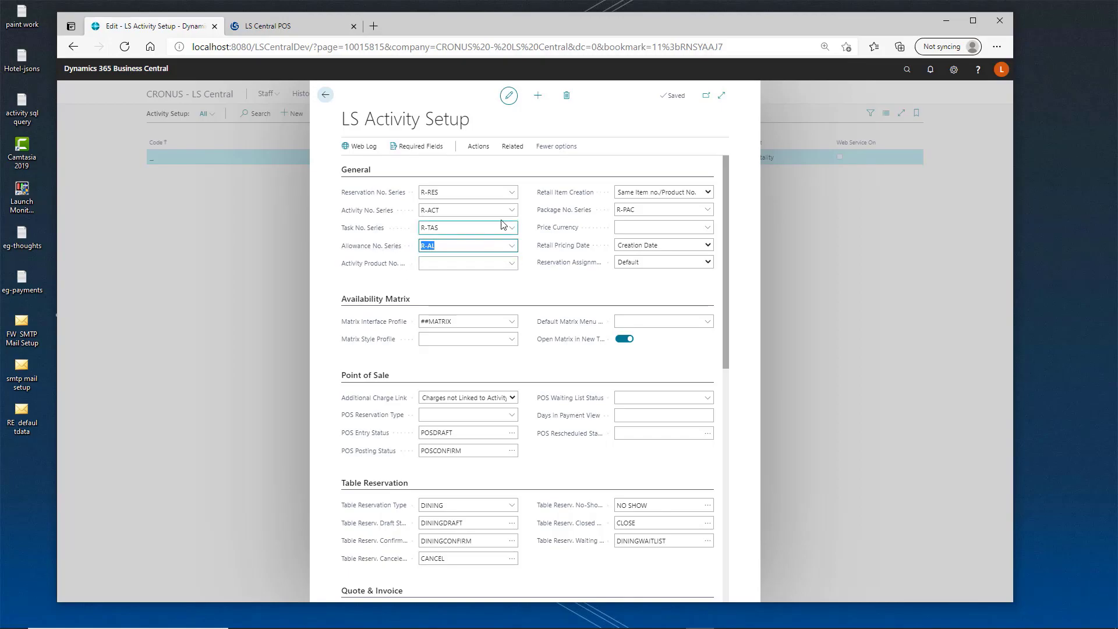
Open the CONFIRM status card from Status Setup and review its Allowance Handling options.
click(327, 96)
click(344, 94)
click(362, 114)
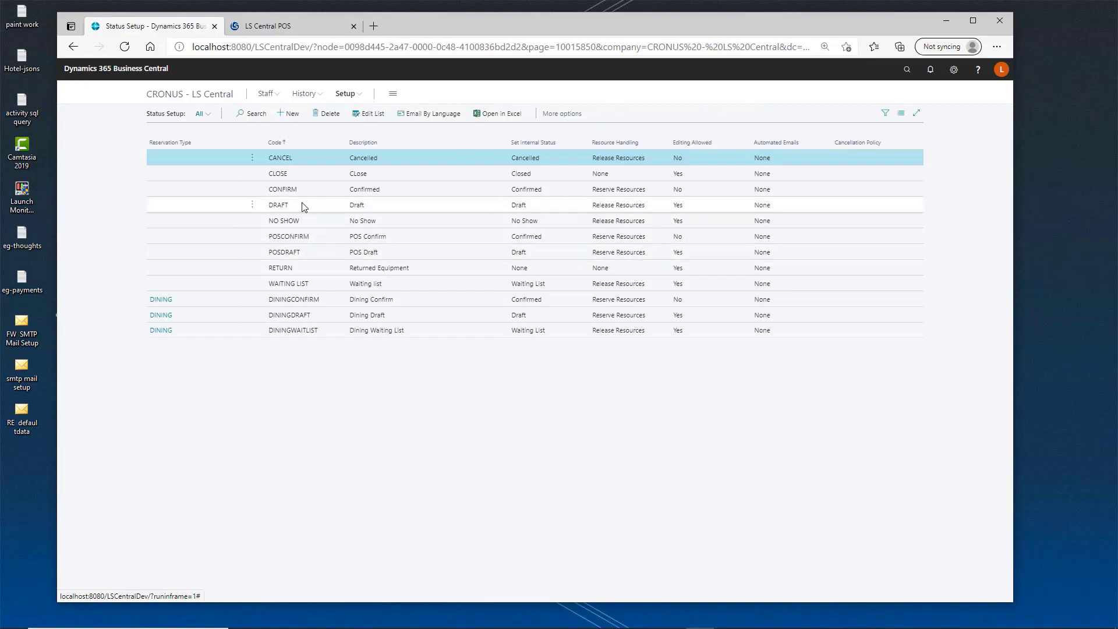
click(252, 188)
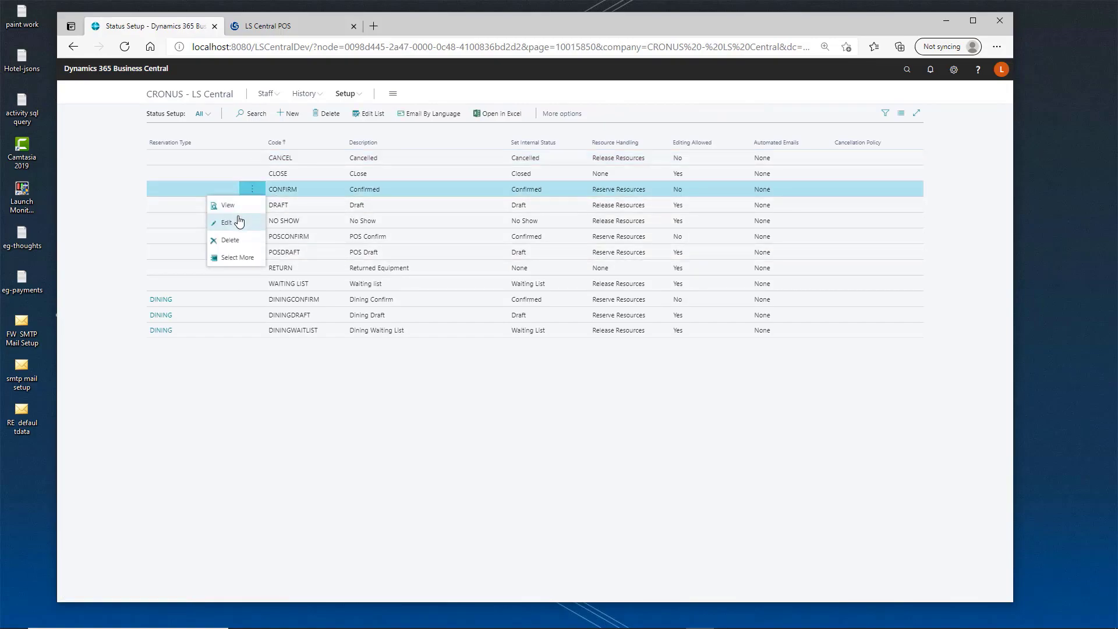
click(227, 222)
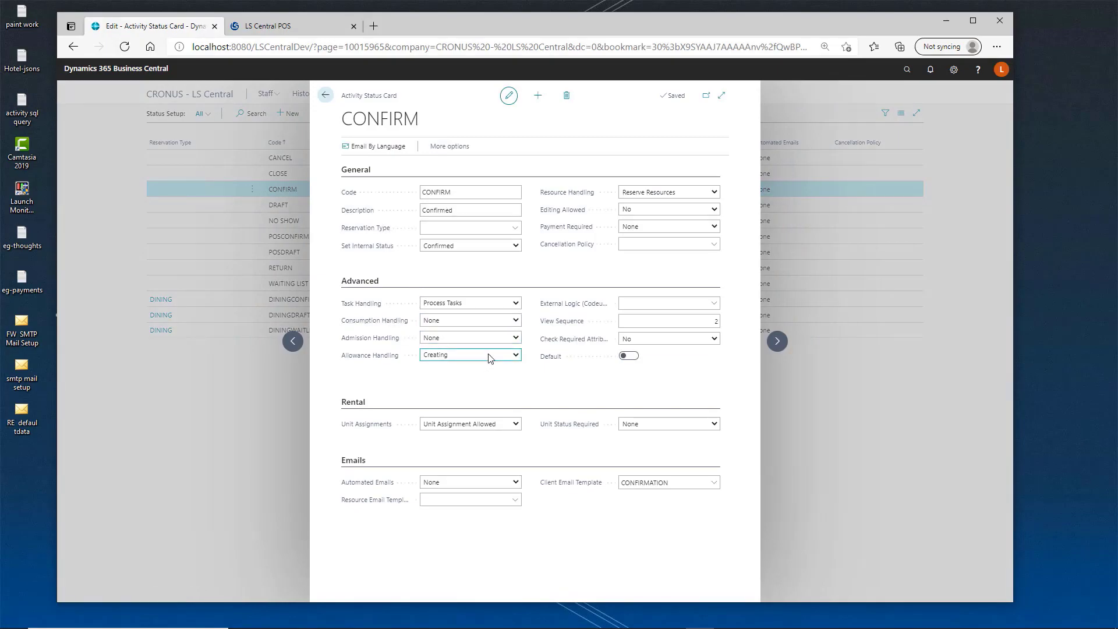
click(511, 354)
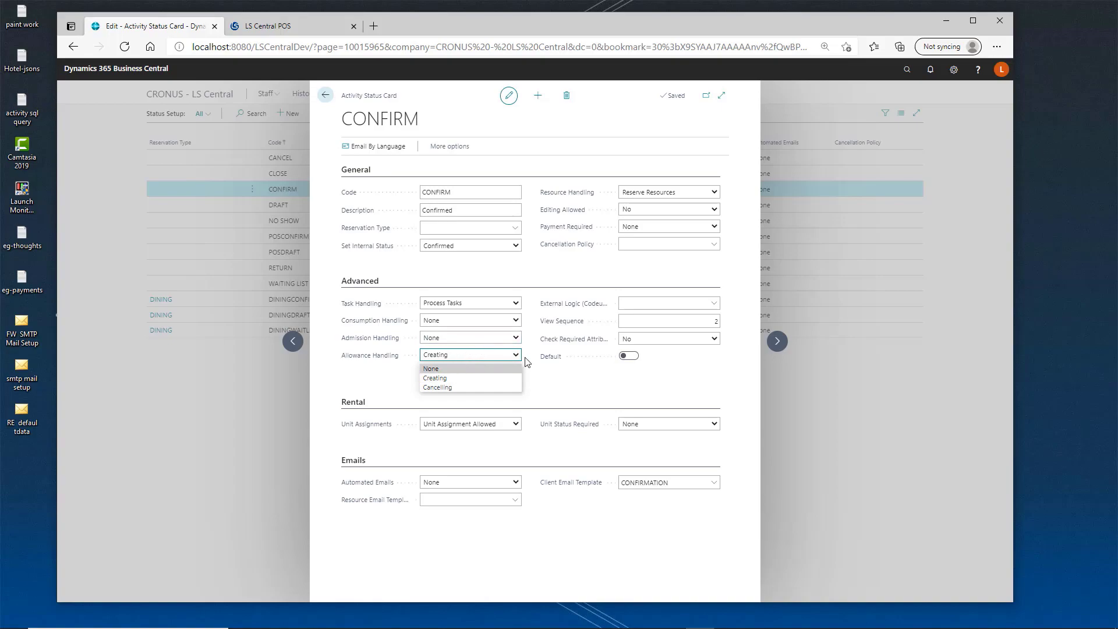
click(326, 96)
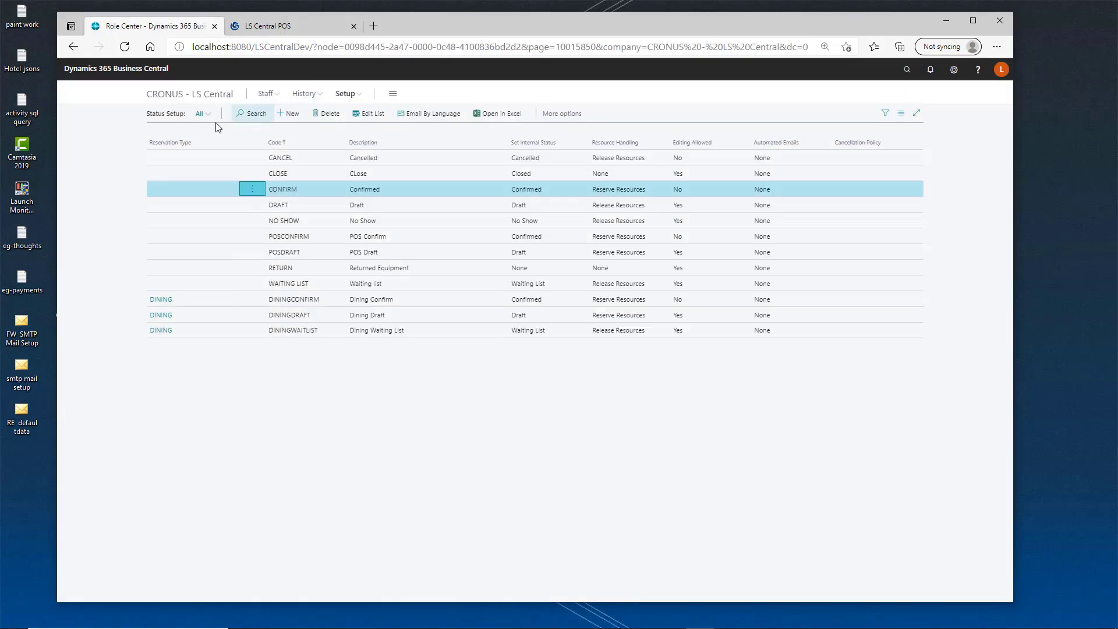